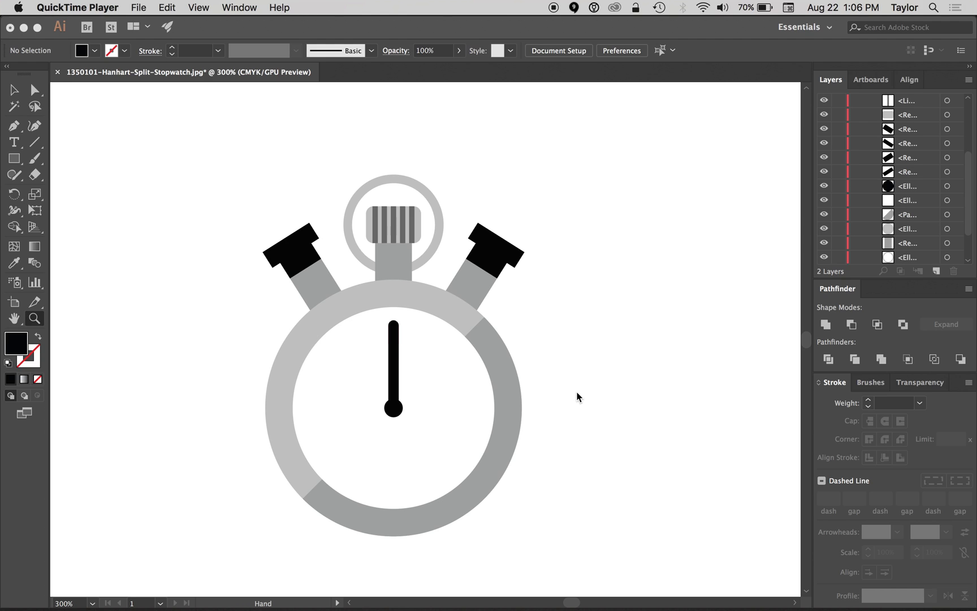
# Step: Crop the artboard closely around the stopwatch, to about 2.56 in wide and 3.06 in high
pyautogui.click(32, 319)
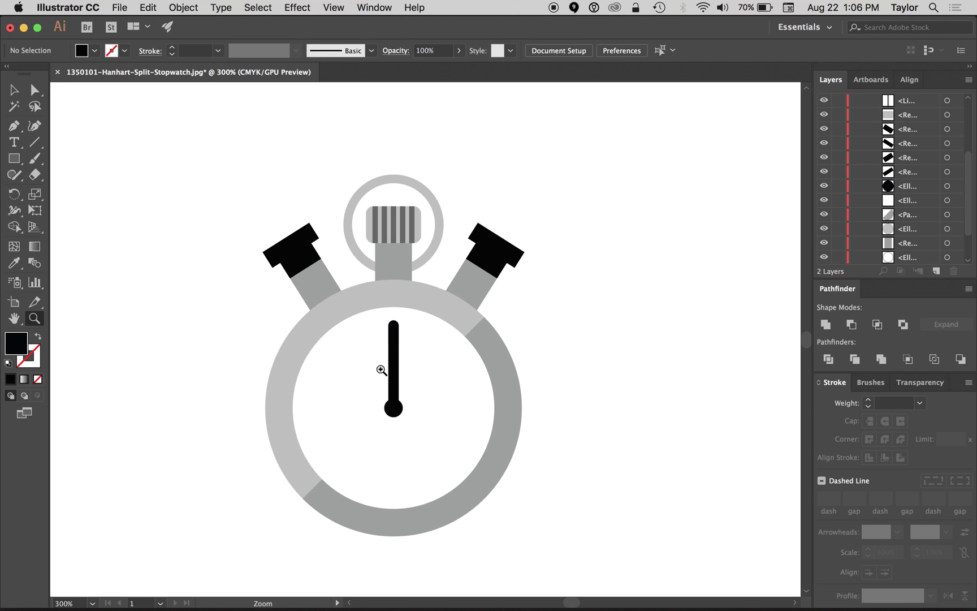
pyautogui.keyDown('alt'); pyautogui.click(397, 341); pyautogui.keyUp('alt')
pyautogui.keyDown('alt'); pyautogui.click(392, 338); pyautogui.keyUp('alt')
pyautogui.keyDown('alt'); pyautogui.click(422, 362); pyautogui.keyUp('alt')
pyautogui.keyDown('alt'); pyautogui.click(432, 371); pyautogui.keyUp('alt')
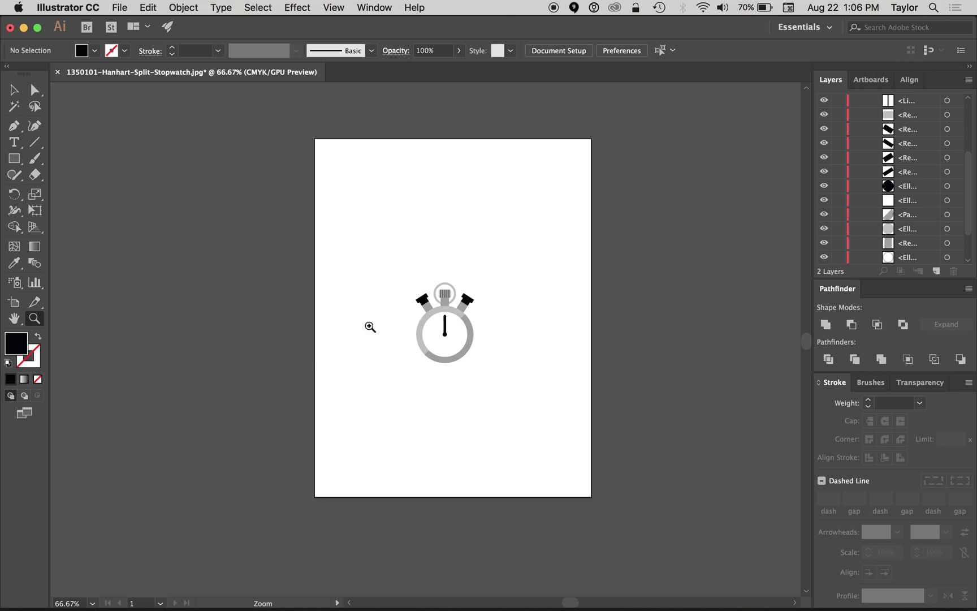
pyautogui.click(436, 316)
pyautogui.scroll(3, 464, 299)
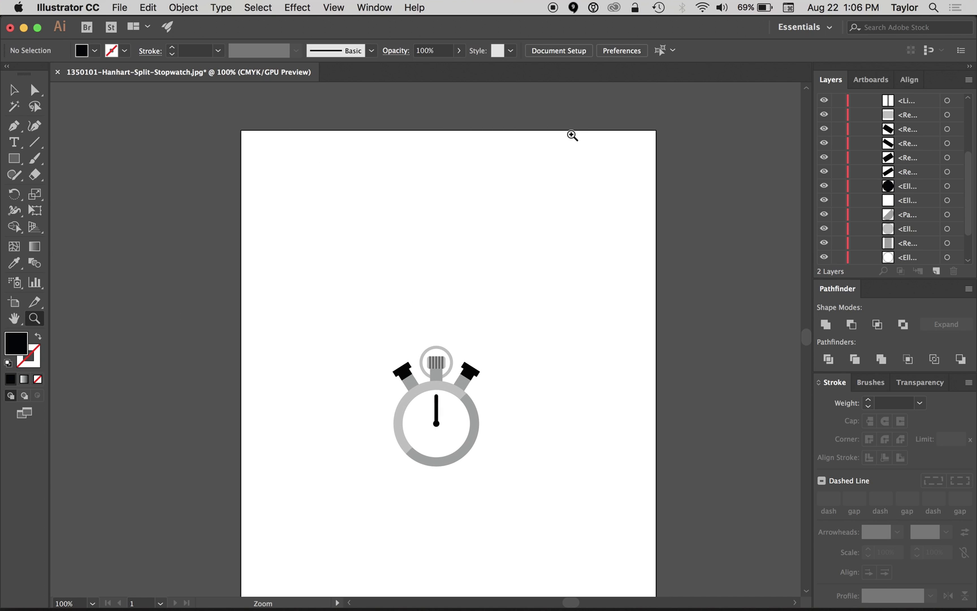
pyautogui.press('v')
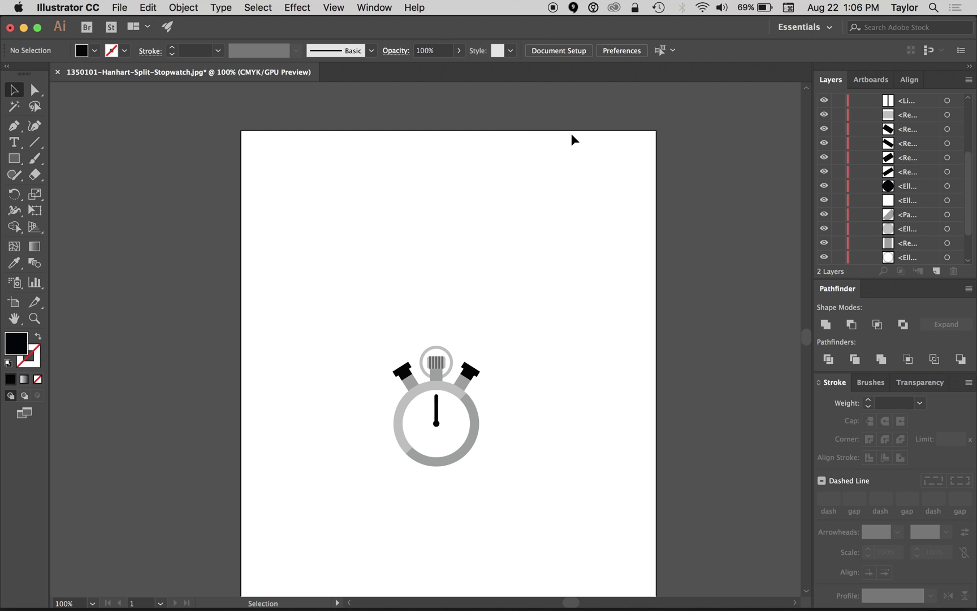
pyautogui.click(571, 50)
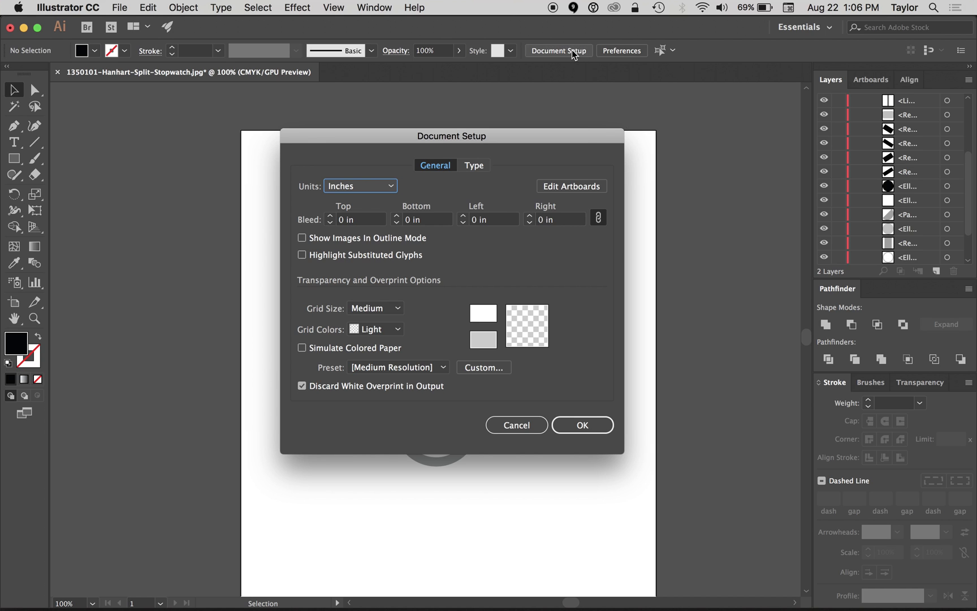
pyautogui.click(570, 186)
pyautogui.moveTo(456, 134); pyautogui.dragTo(455, 332)
pyautogui.scroll(-5, 452, 340)
pyautogui.moveTo(448, 493); pyautogui.dragTo(467, 307)
pyautogui.moveTo(660, 232); pyautogui.dragTo(502, 233)
pyautogui.moveTo(241, 232); pyautogui.dragTo(376, 234)
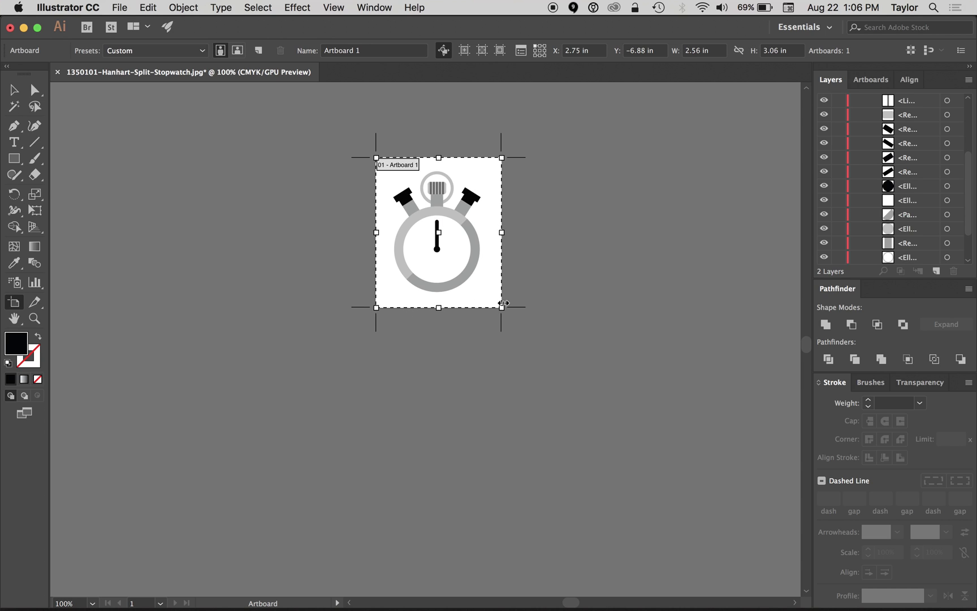
pyautogui.click(13, 89)
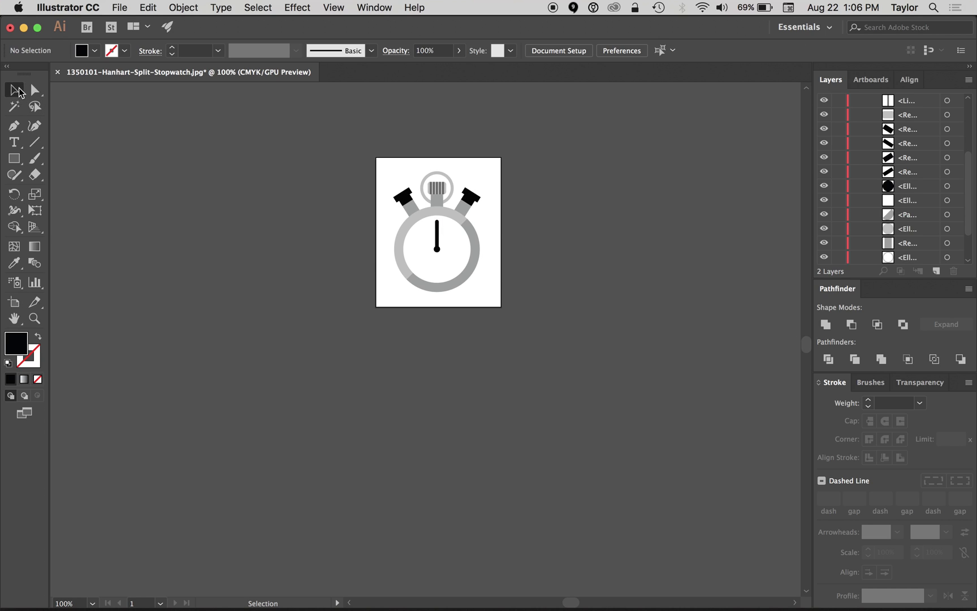
# Step: Group all the stopwatch shapes and centre the group horizontally on the artboard
pyautogui.click(34, 318)
pyautogui.click(476, 189)
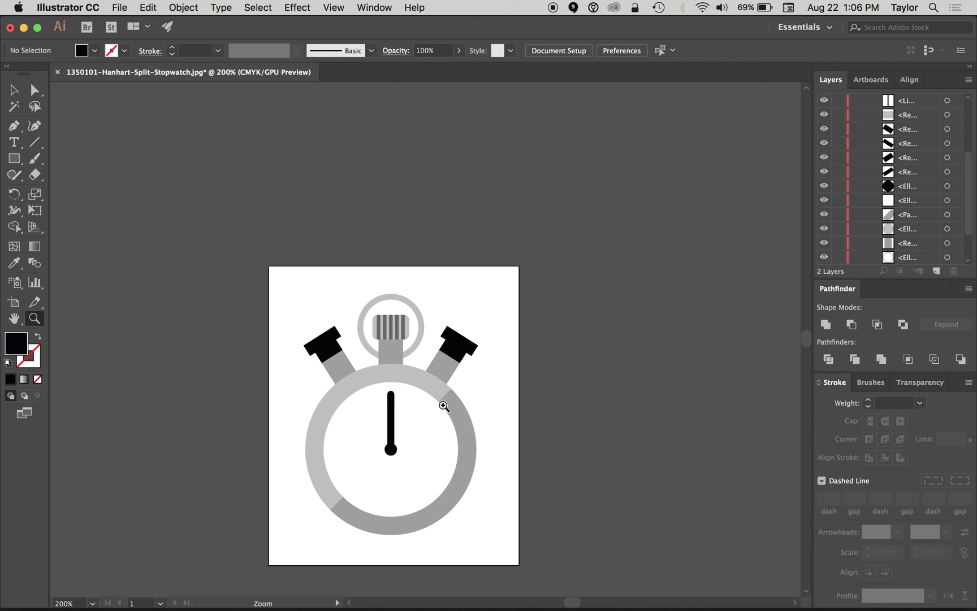
pyautogui.click(443, 404)
pyautogui.press('v')
pyautogui.moveTo(280, 248); pyautogui.dragTo(524, 541)
pyautogui.press('super+g')
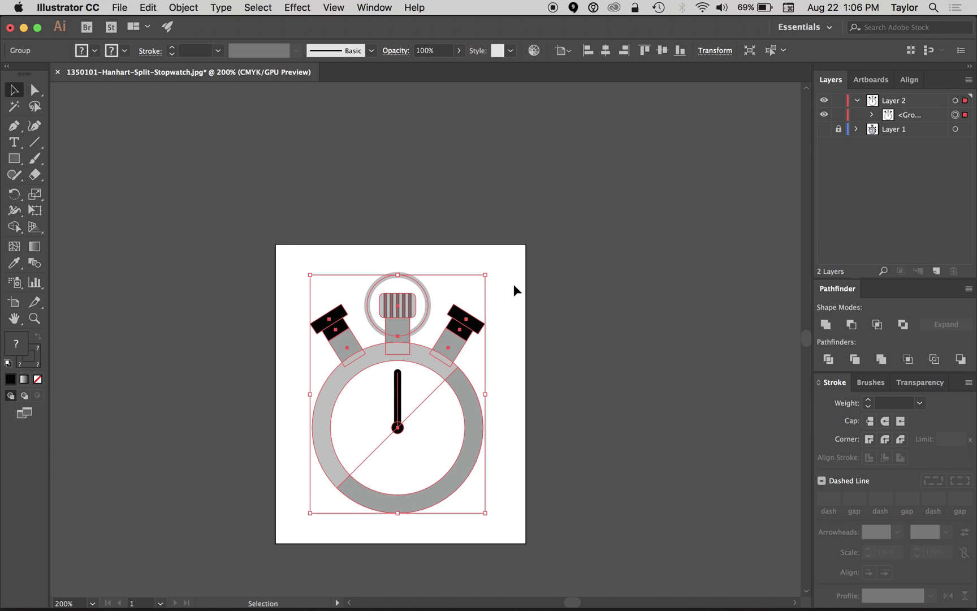
pyautogui.click(606, 54)
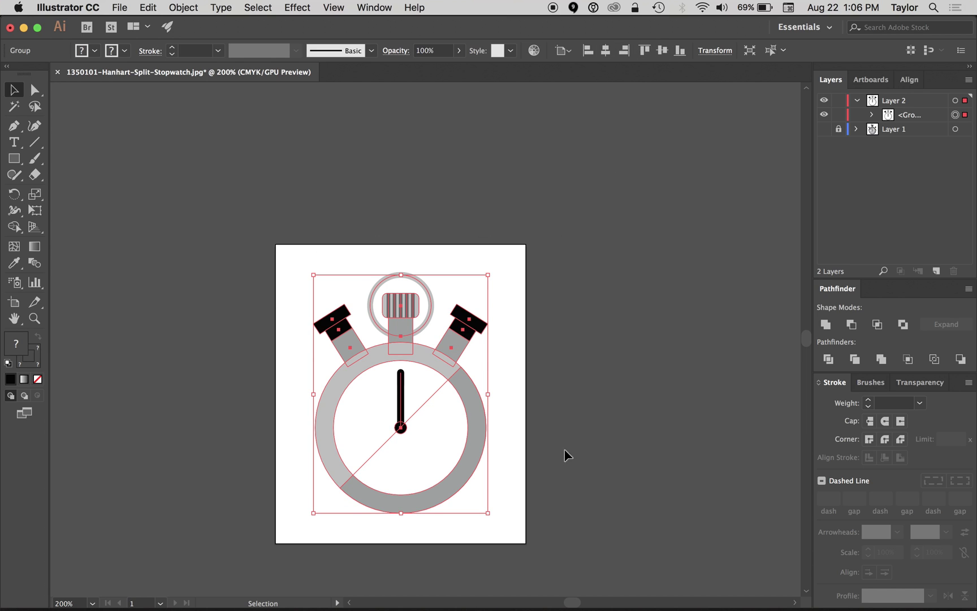
pyautogui.click(575, 299)
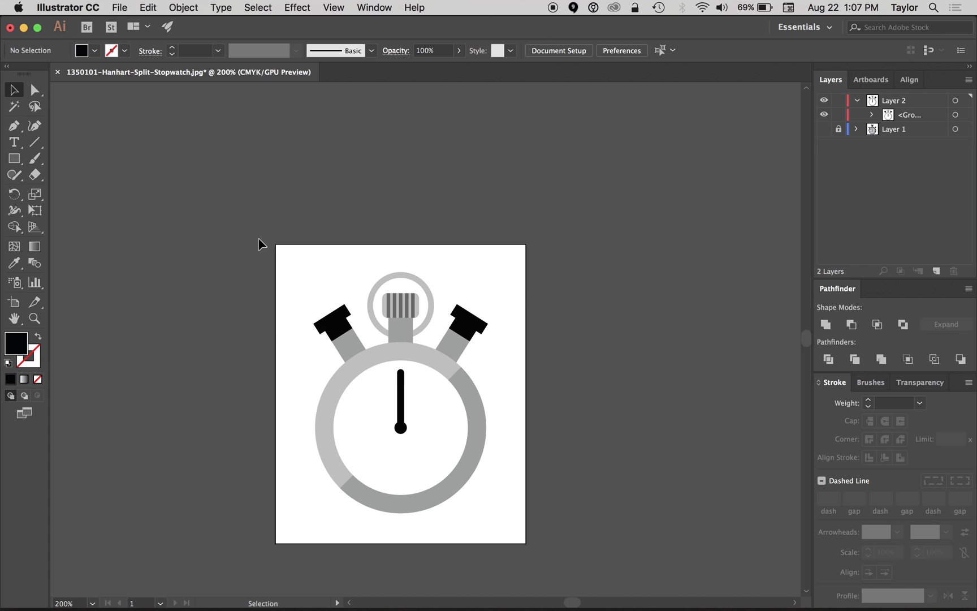
# Step: Set the fill to a light turquoise and draw a rectangle covering the whole artboard
pyautogui.click(14, 160)
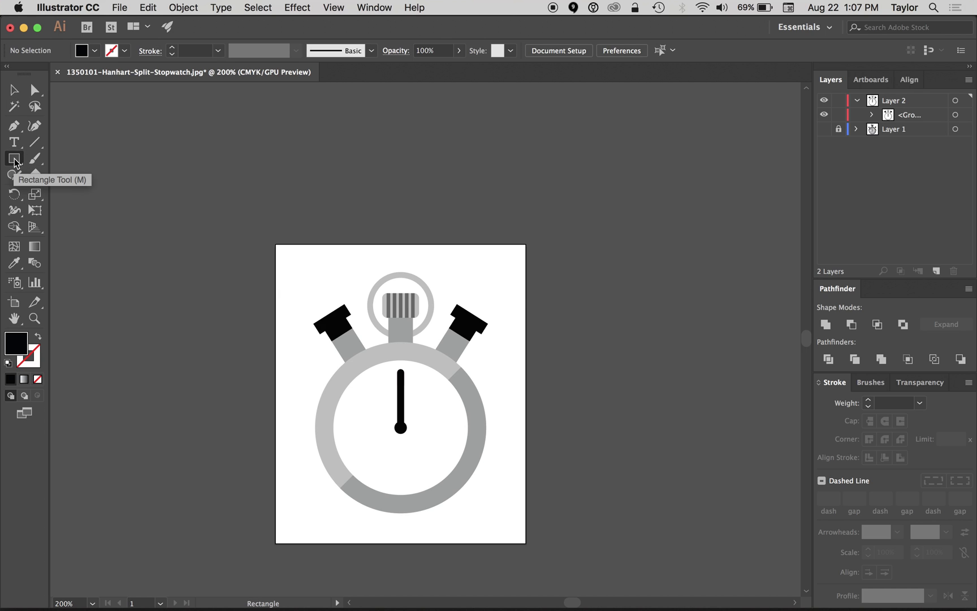
pyautogui.doubleClick(15, 343)
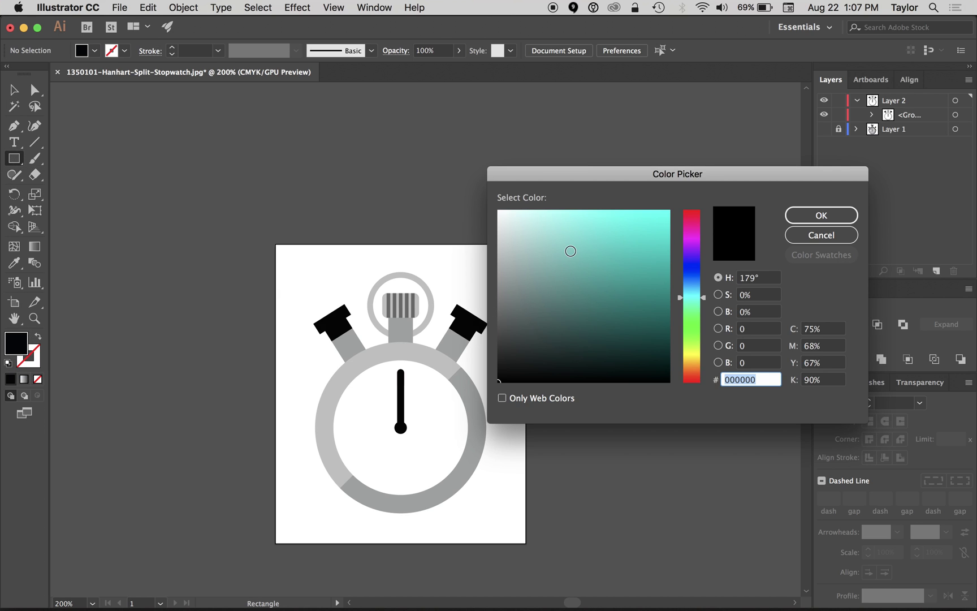
pyautogui.moveTo(602, 223)
pyautogui.mouseDown()
pyautogui.moveTo(624, 203)
pyautogui.moveTo(611, 201)
pyautogui.mouseUp()
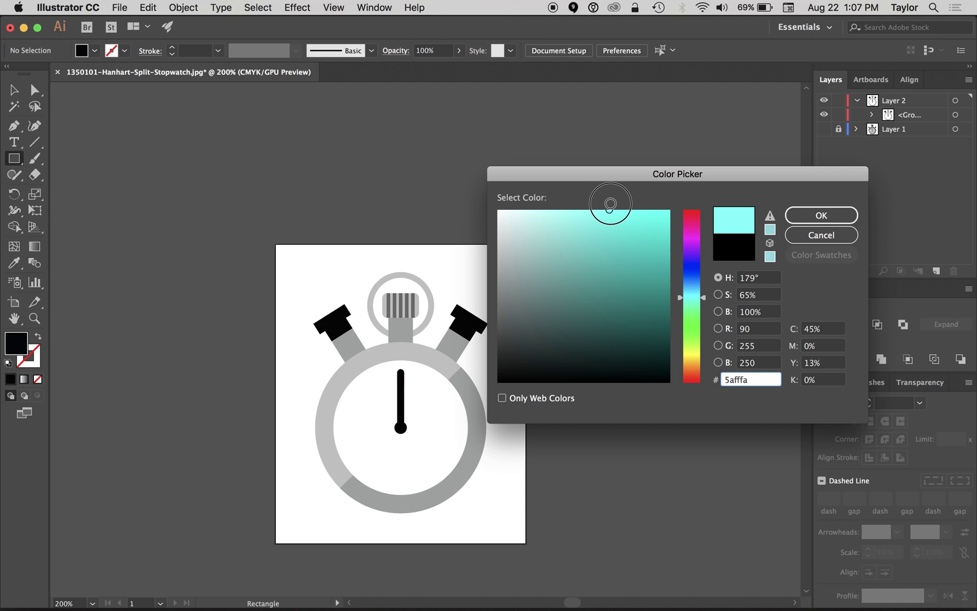
pyautogui.moveTo(671, 200)
pyautogui.mouseDown()
pyautogui.moveTo(661, 197)
pyautogui.moveTo(681, 201)
pyautogui.mouseUp()
pyautogui.click(806, 219)
pyautogui.moveTo(275, 246); pyautogui.dragTo(526, 543)
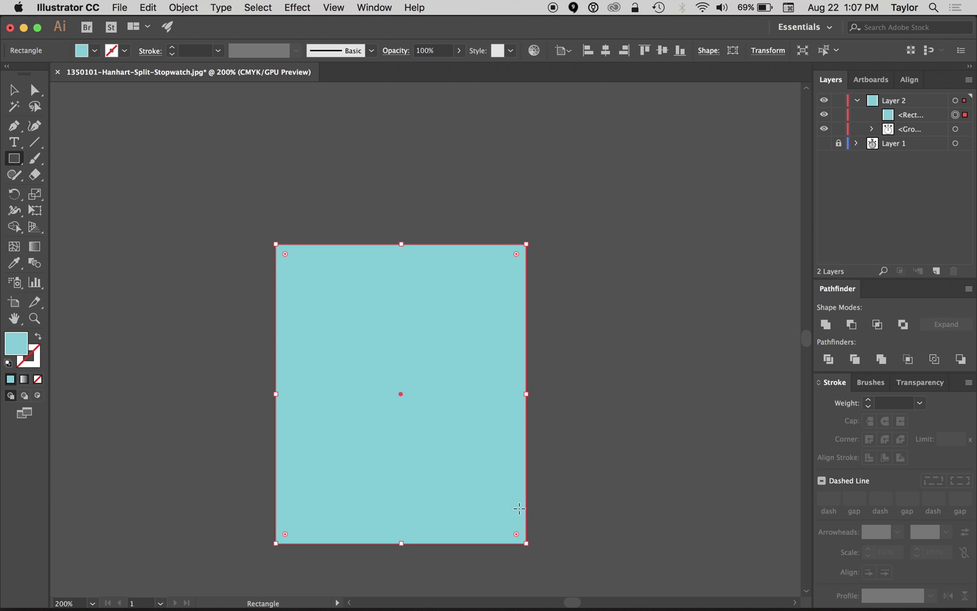
# Step: Send the turquoise rectangle to the back, behind the stopwatch group, and deselect it
pyautogui.press('v')
pyautogui.rightClick(457, 382)
pyautogui.moveTo(499, 549)
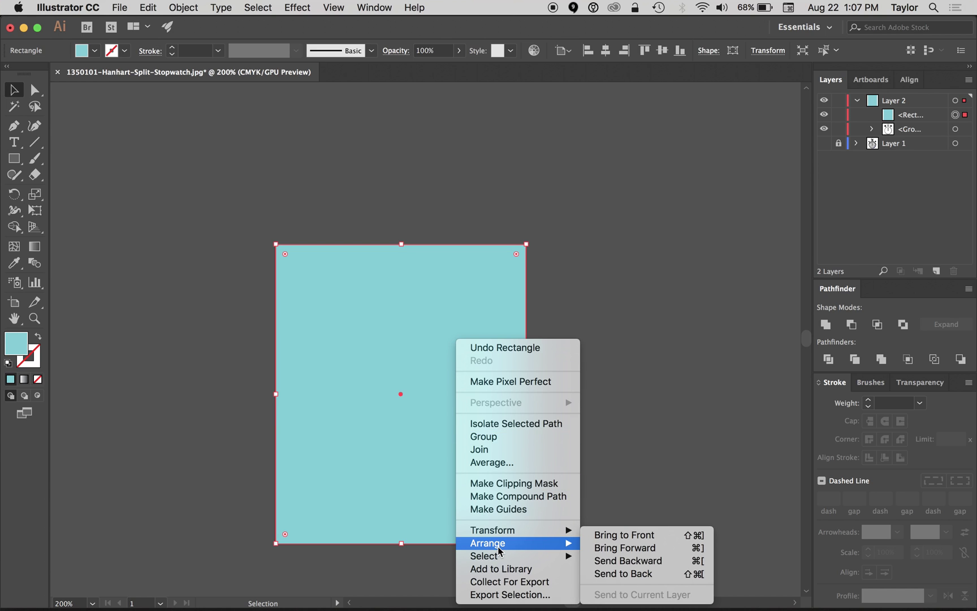
pyautogui.click(605, 574)
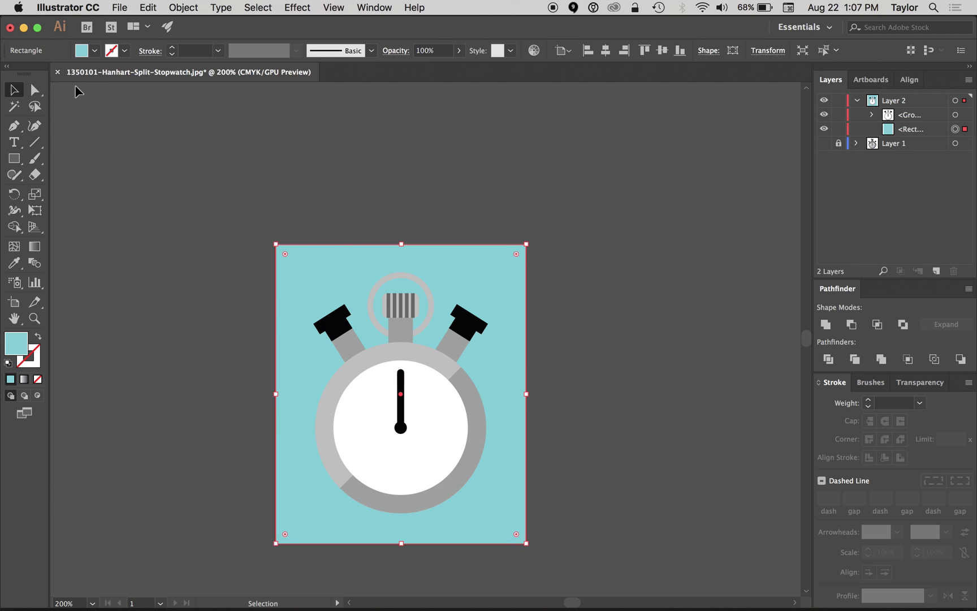
pyautogui.click(164, 170)
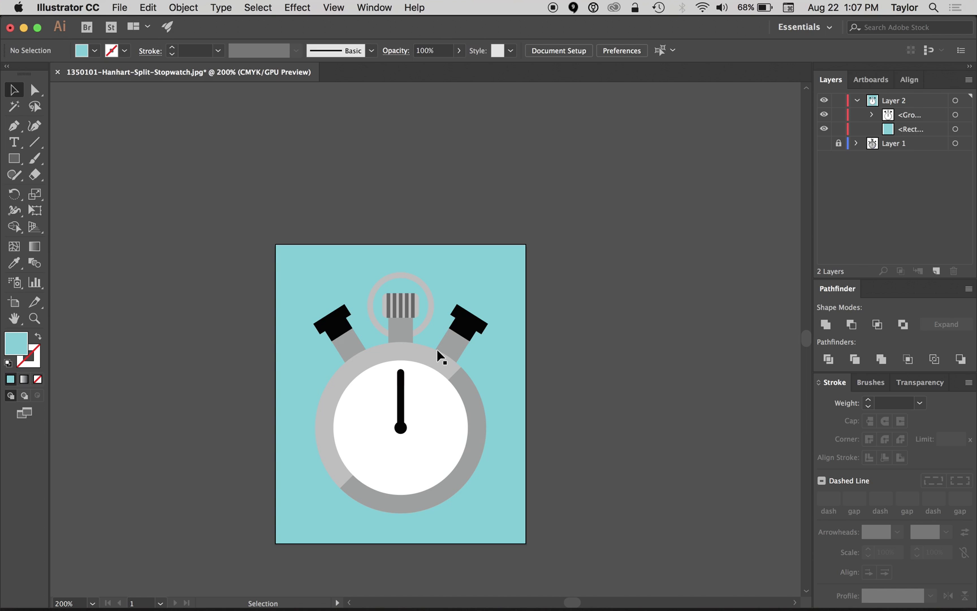
# Step: Save the document as stopwatch_icon in Adobe Illustrator (ai) format in the FA18 > Illustrator folder, with the default Illustrator CC options
pyautogui.click(129, 7)
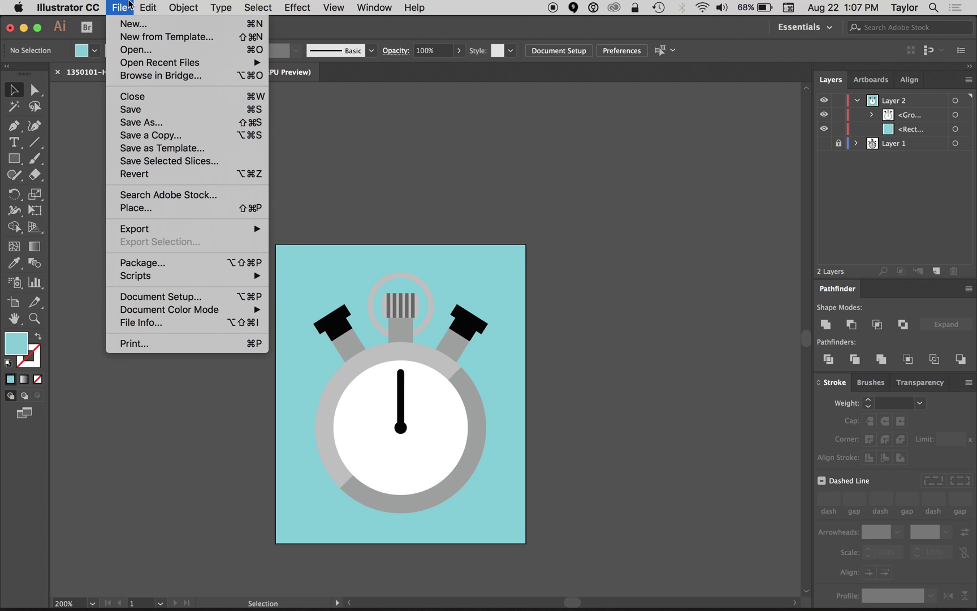
pyautogui.click(136, 123)
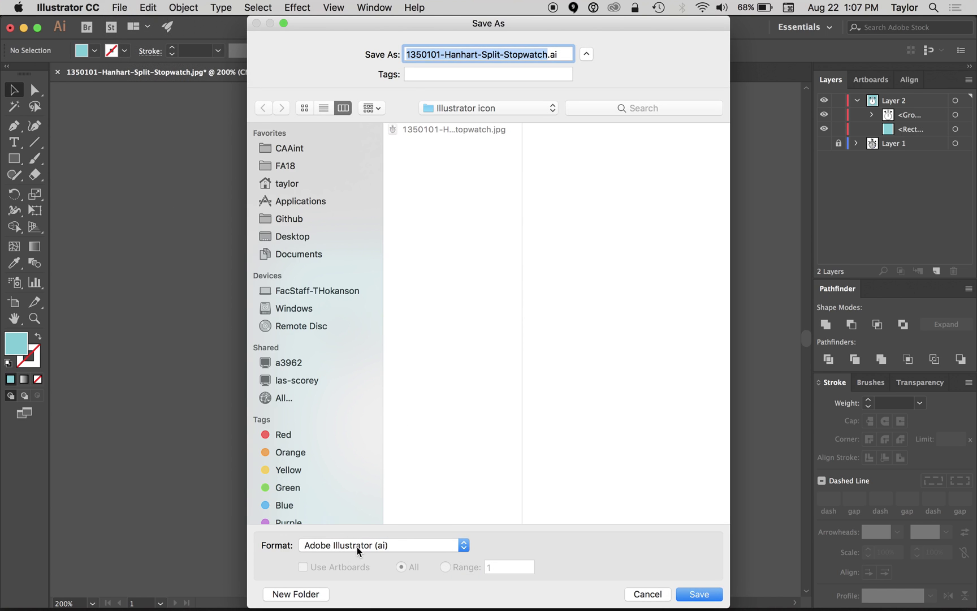
pyautogui.click(452, 108)
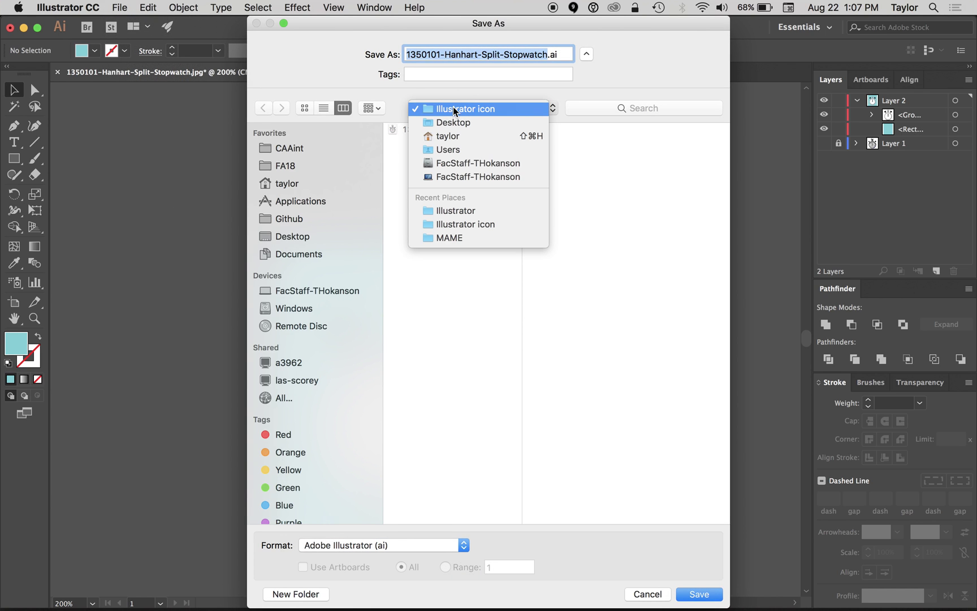
pyautogui.click(468, 321)
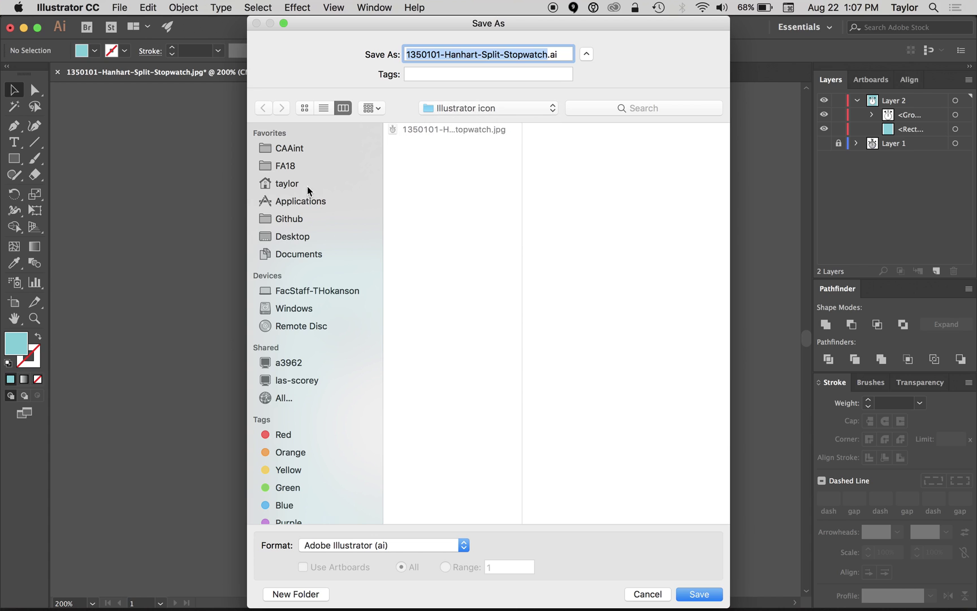
pyautogui.click(302, 165)
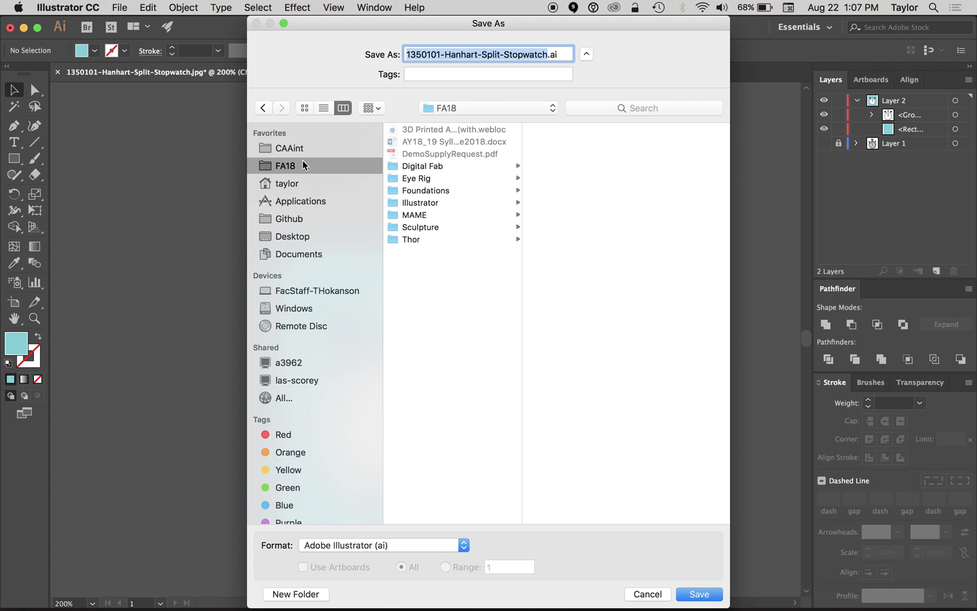
pyautogui.click(434, 202)
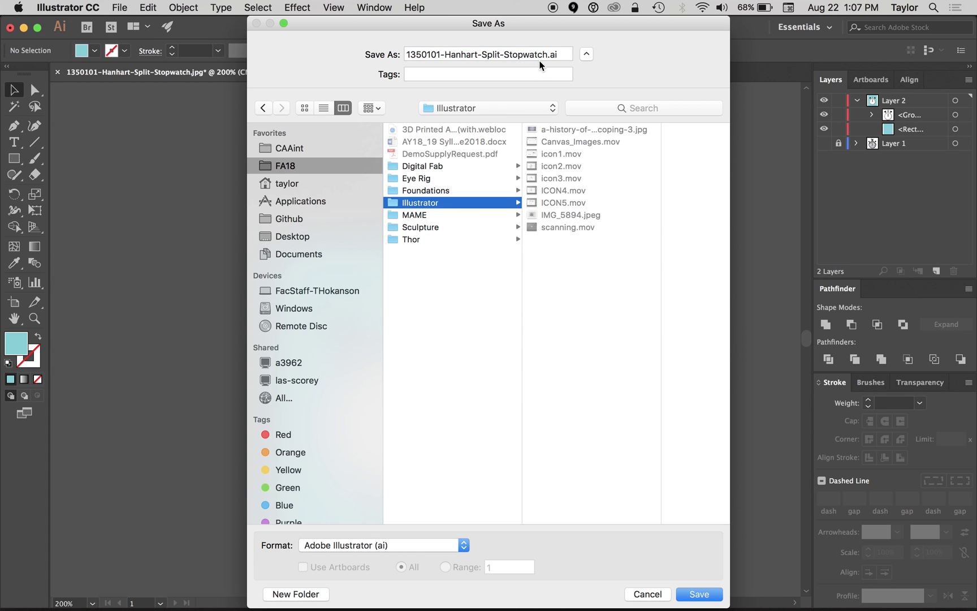
pyautogui.moveTo(546, 55); pyautogui.dragTo(376, 59)
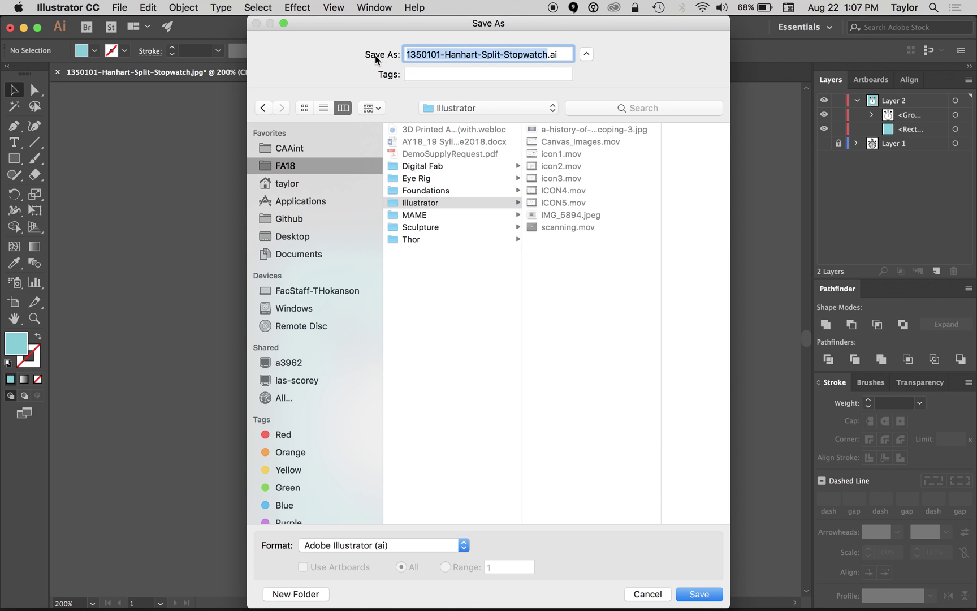
pyautogui.write('stopwatch_icon')
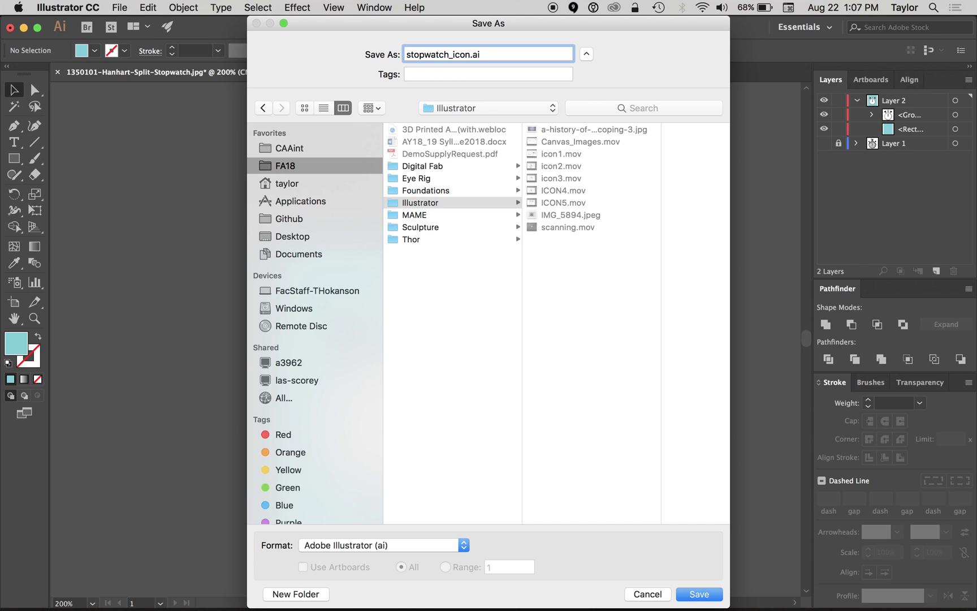
pyautogui.press('Return')
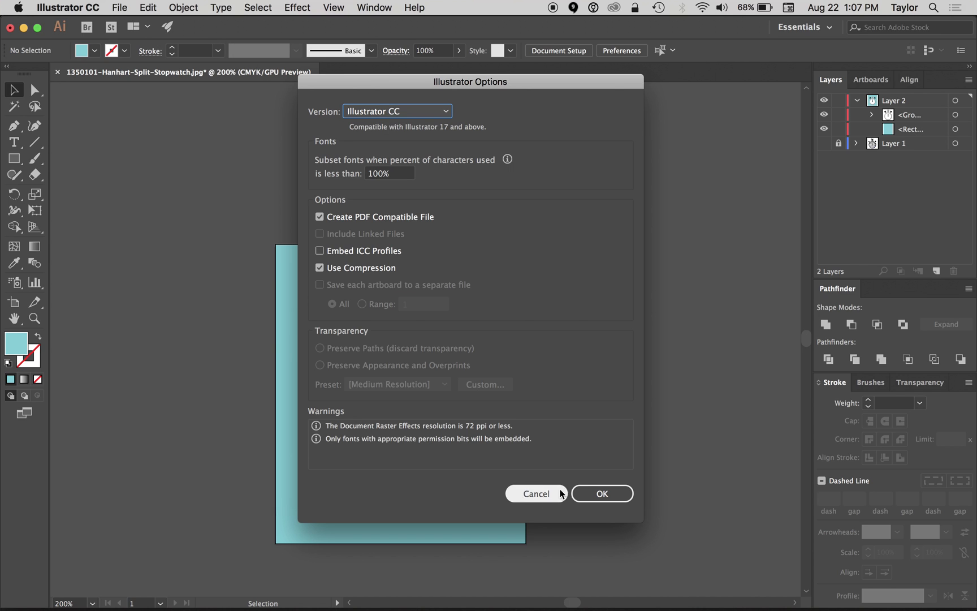
pyautogui.click(603, 491)
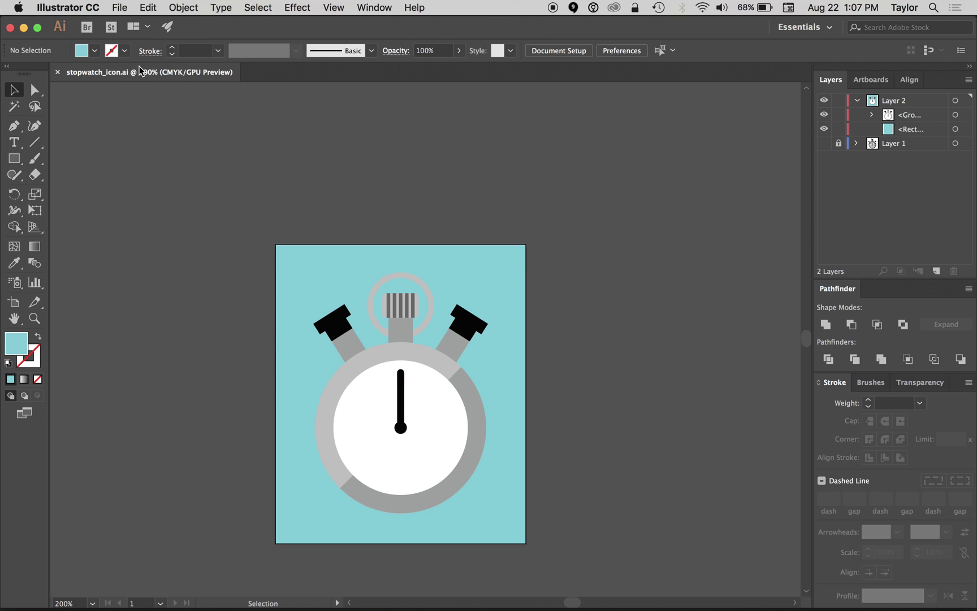
# Step: Check which file formats are offered for saving the icon, and leave without saving a new copy
pyautogui.click(121, 6)
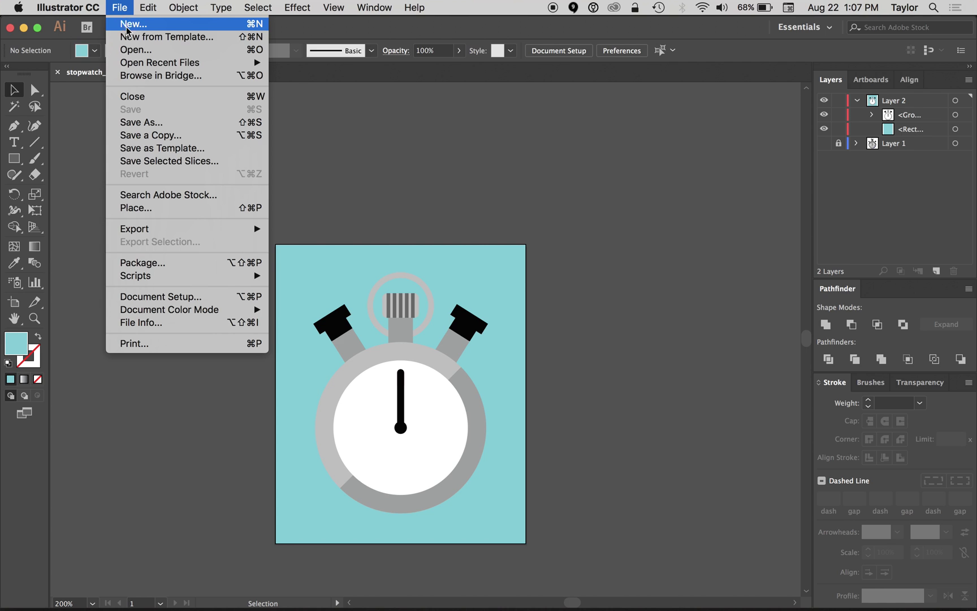
pyautogui.moveTo(137, 65)
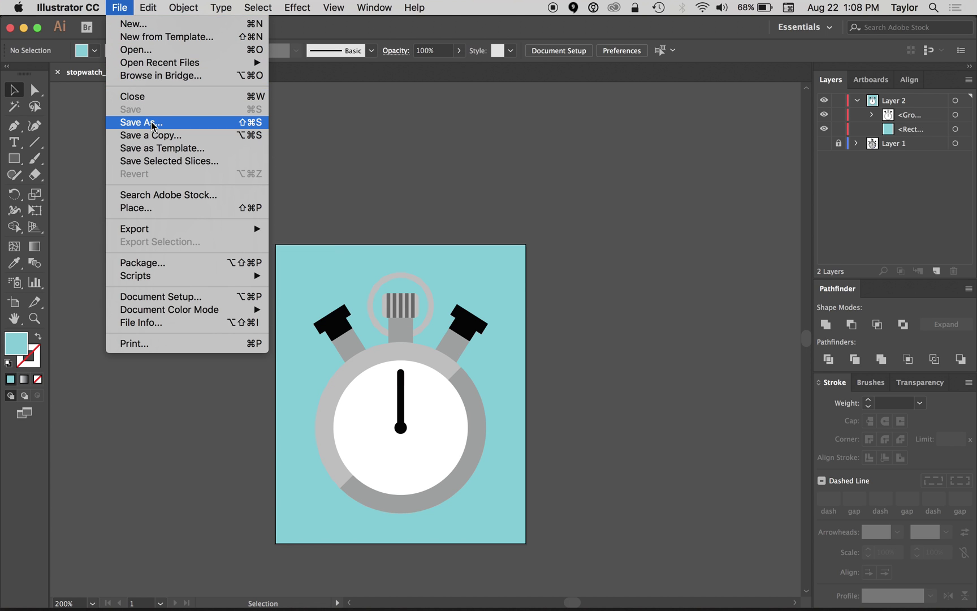
pyautogui.click(152, 125)
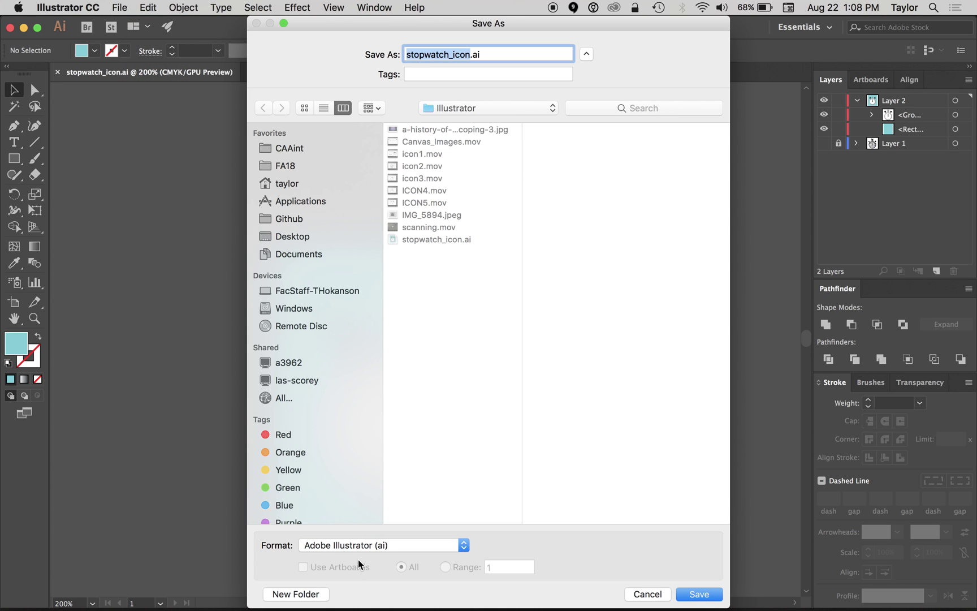
pyautogui.click(359, 545)
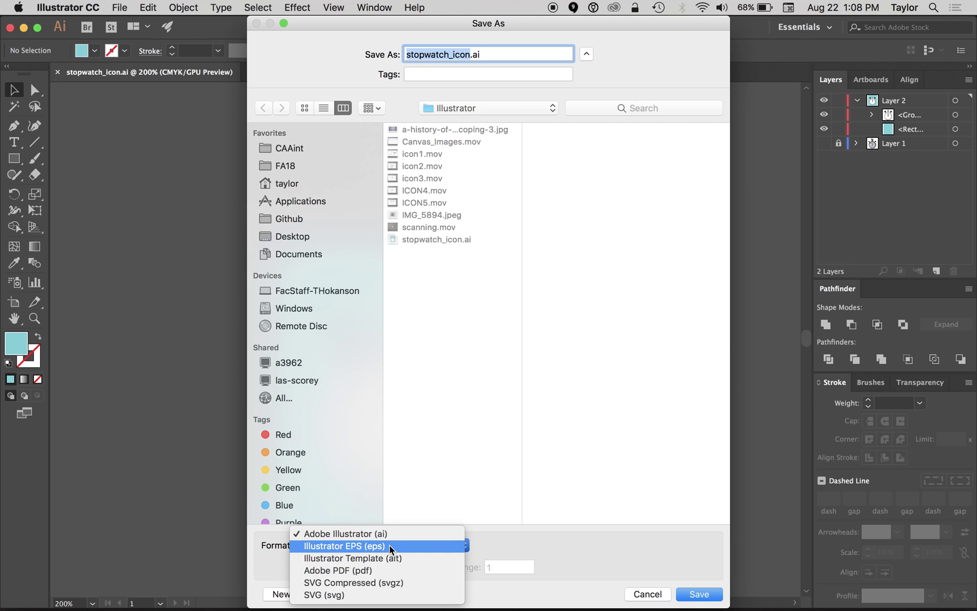
pyautogui.click(422, 455)
pyautogui.click(647, 594)
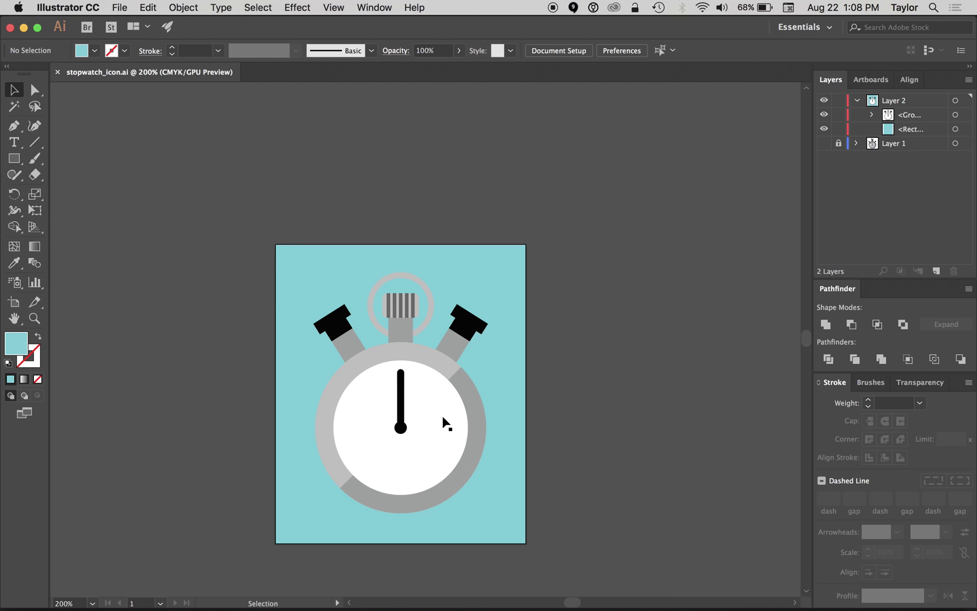
# Step: Start a Save for Web export of the stopwatch artwork and set the image height to 1000 px with proportions linked
pyautogui.click(120, 7)
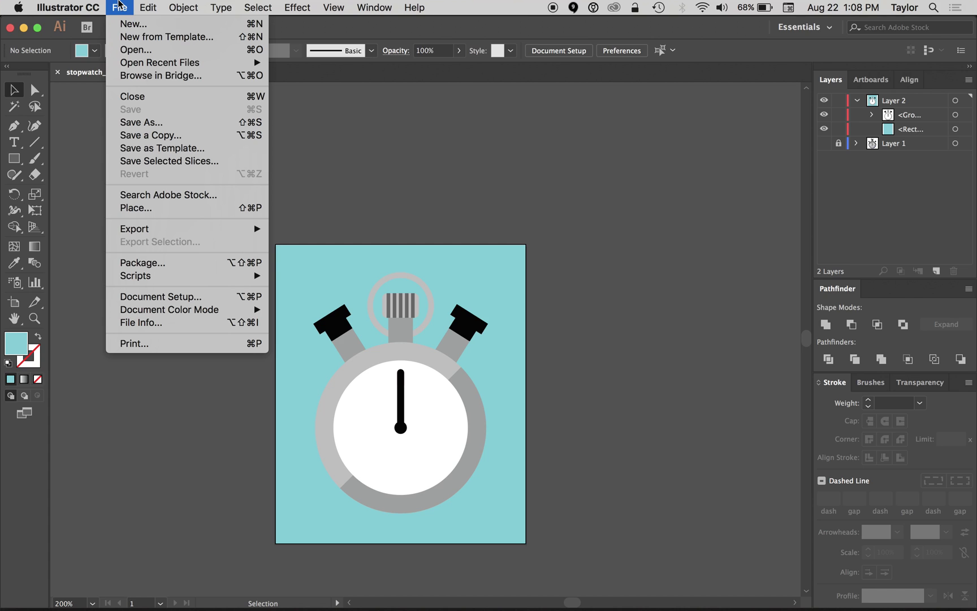
pyautogui.moveTo(170, 233)
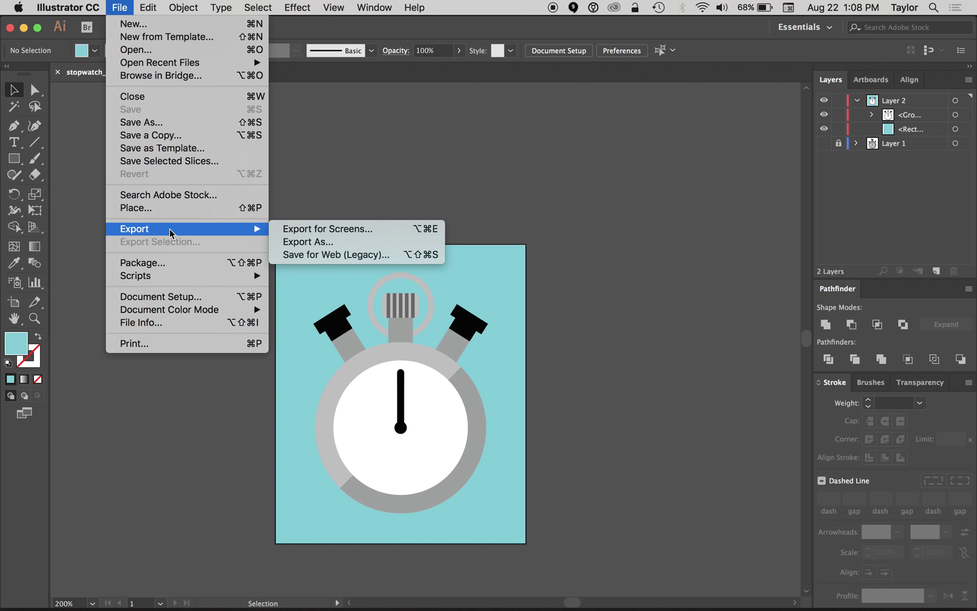
pyautogui.click(315, 255)
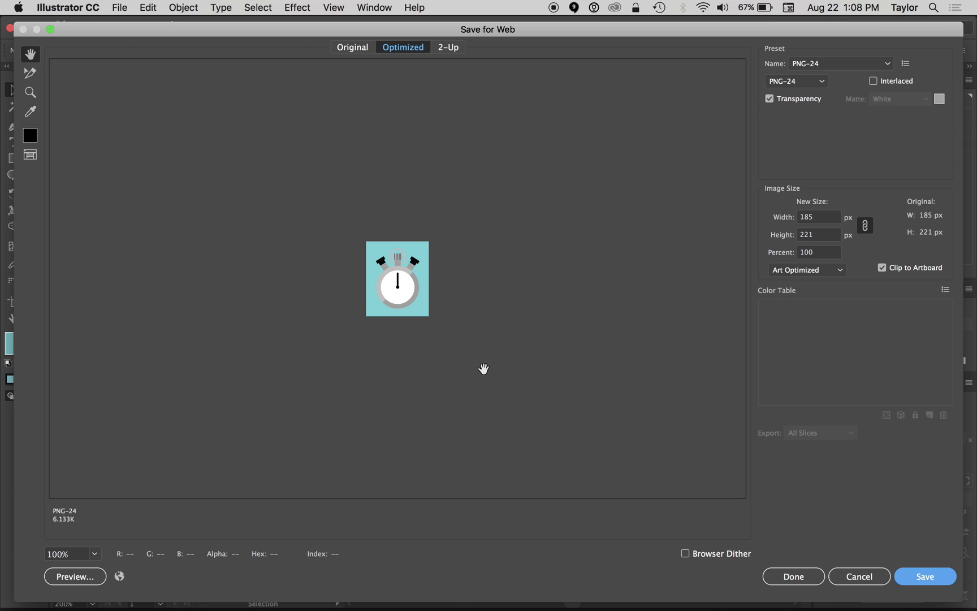
pyautogui.click(825, 217)
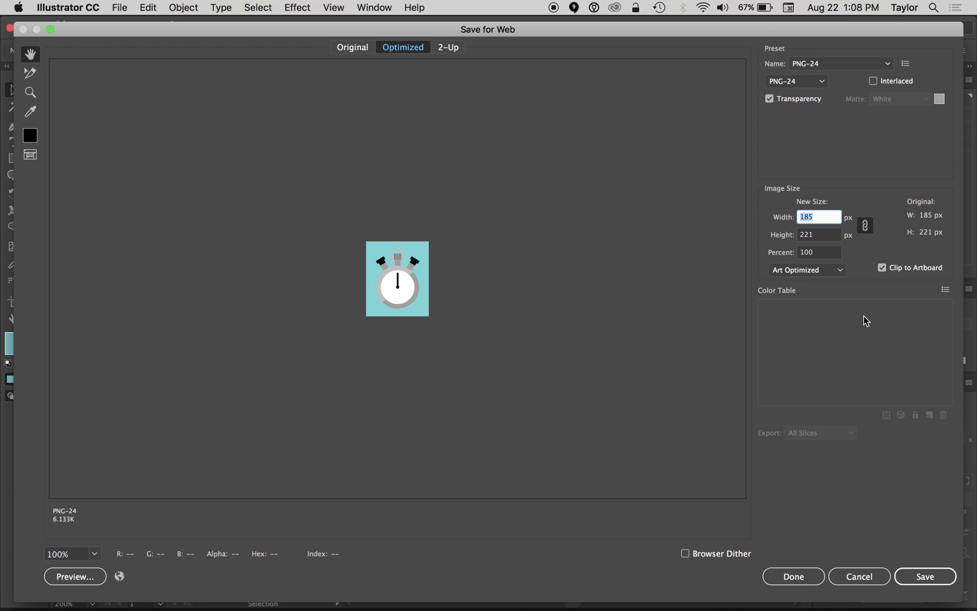
pyautogui.click(818, 236)
pyautogui.write('1000')
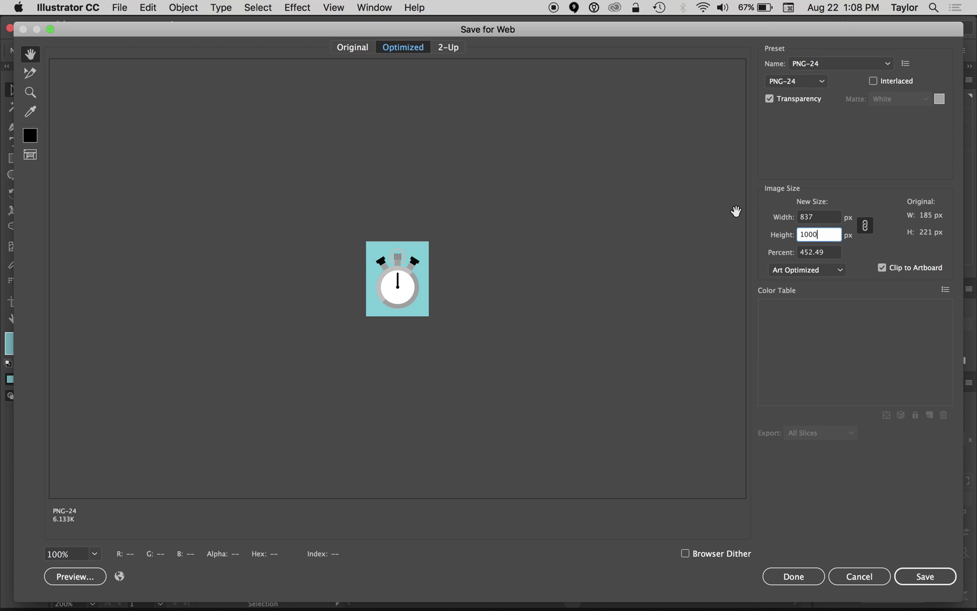
pyautogui.click(829, 218)
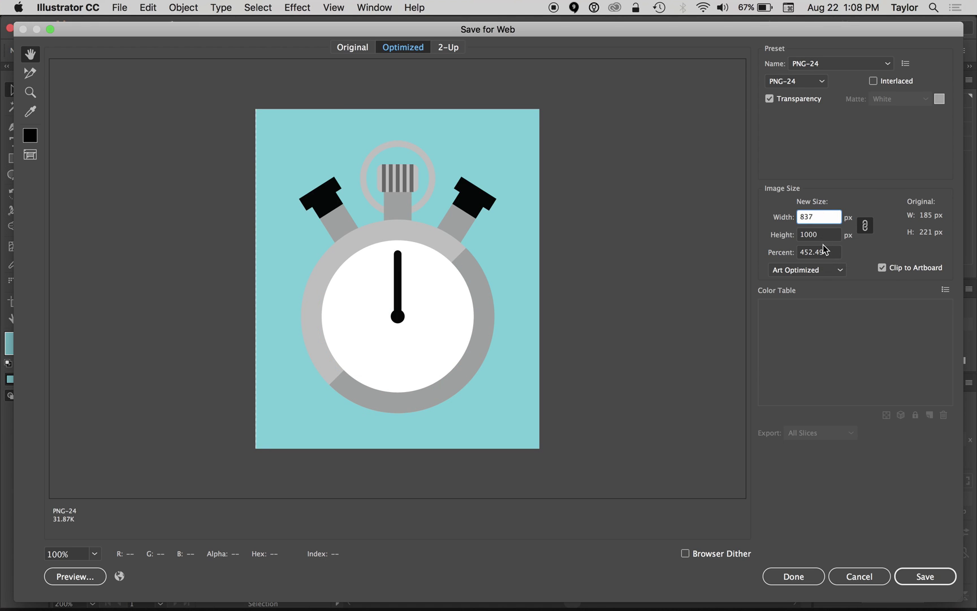
pyautogui.click(811, 233)
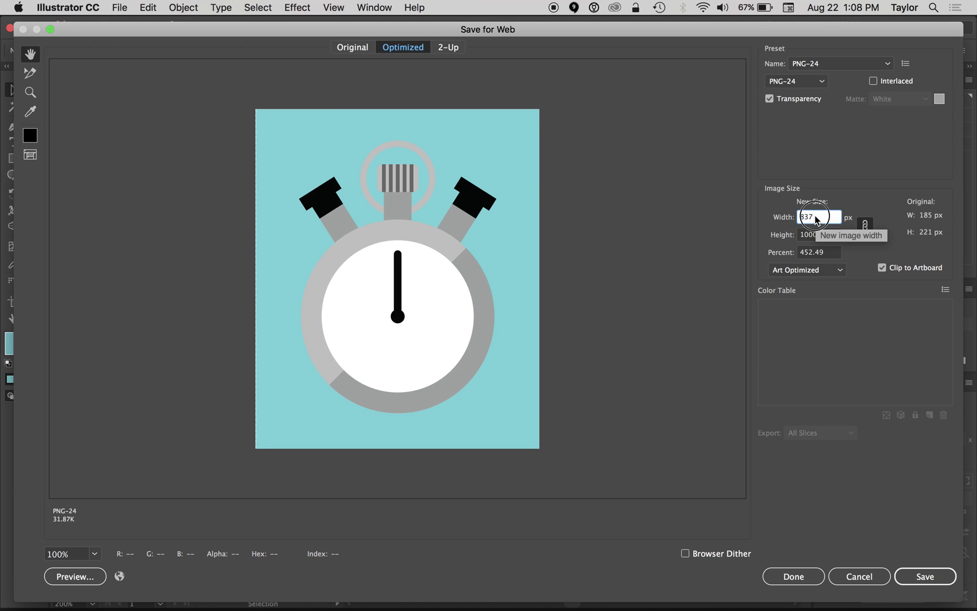
pyautogui.click(815, 217)
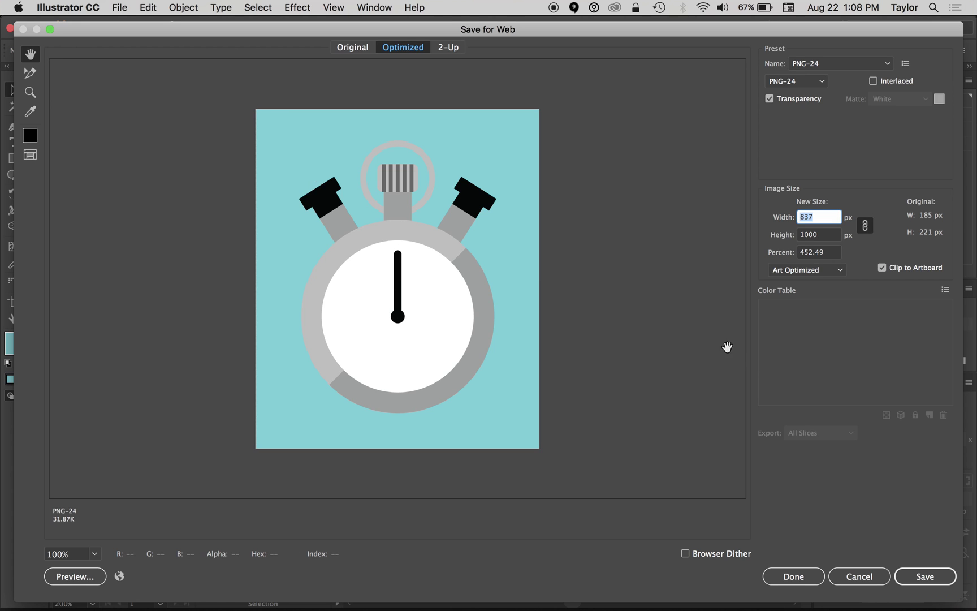
# Step: Check the available export presets and file formats for the web image, keeping PNG-24 selected
pyautogui.click(820, 64)
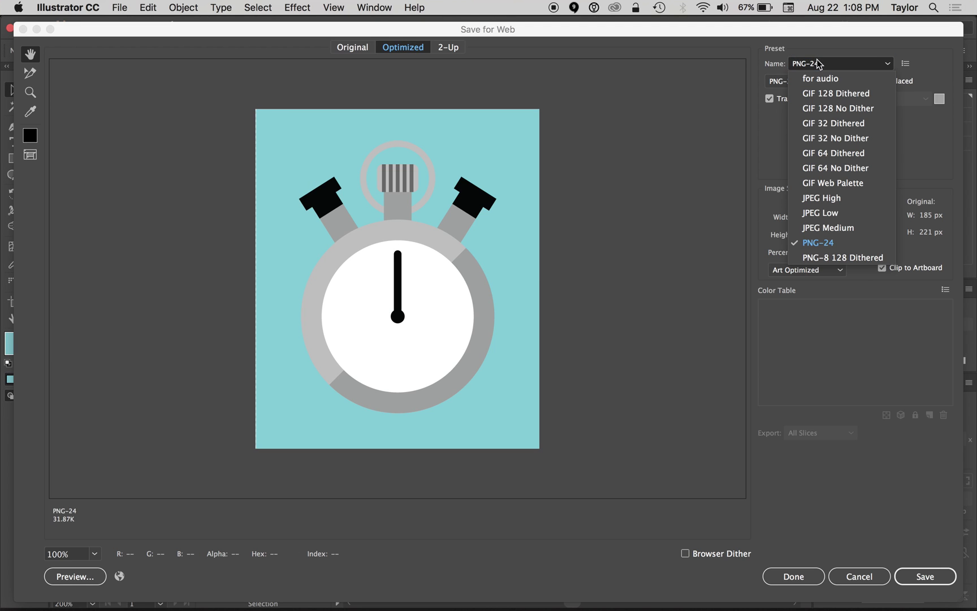
pyautogui.click(807, 50)
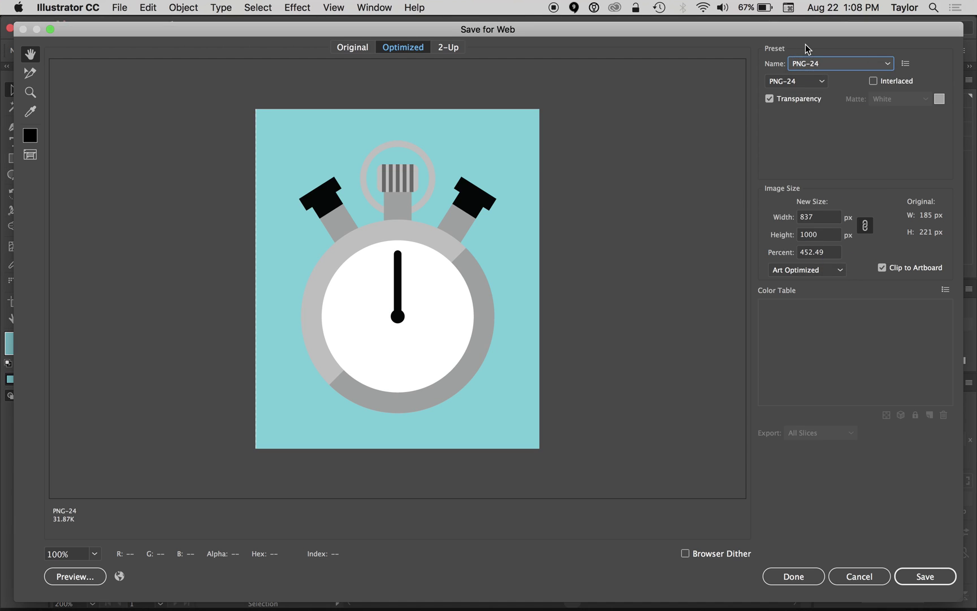
pyautogui.click(794, 81)
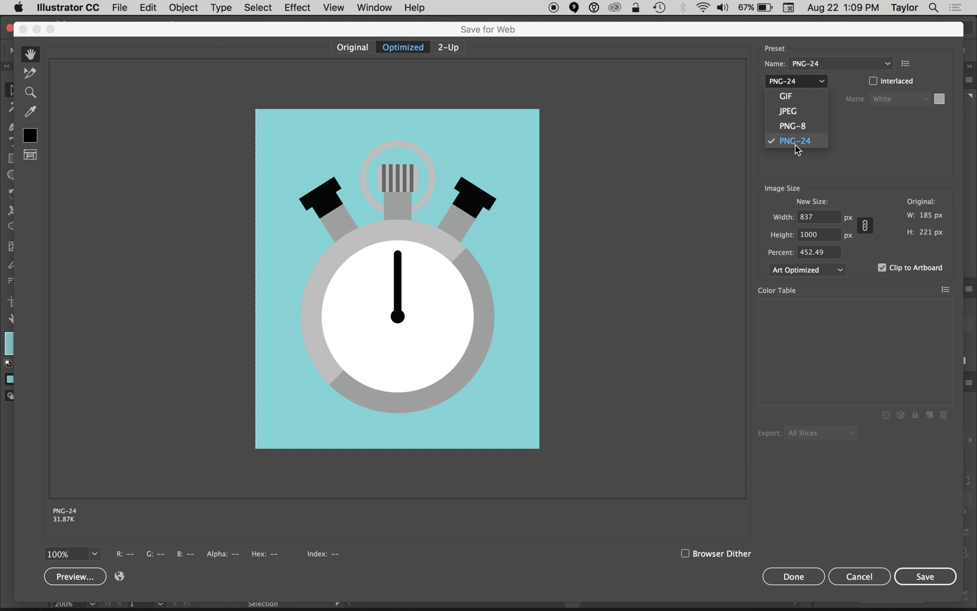
pyautogui.click(726, 192)
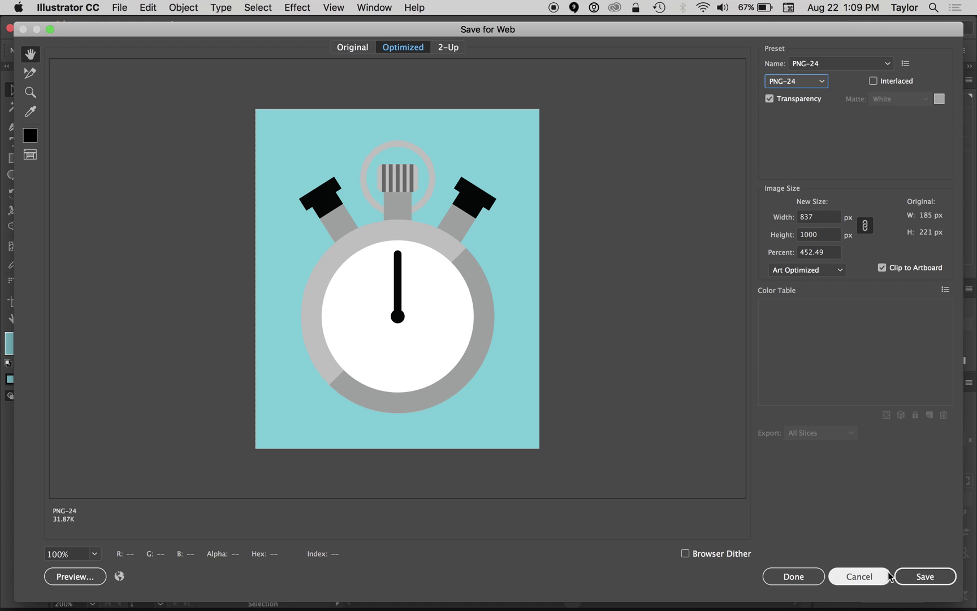
# Step: Save the optimized image as stopwatch_icon.png in the FA18 > Illustrator folder
pyautogui.click(930, 577)
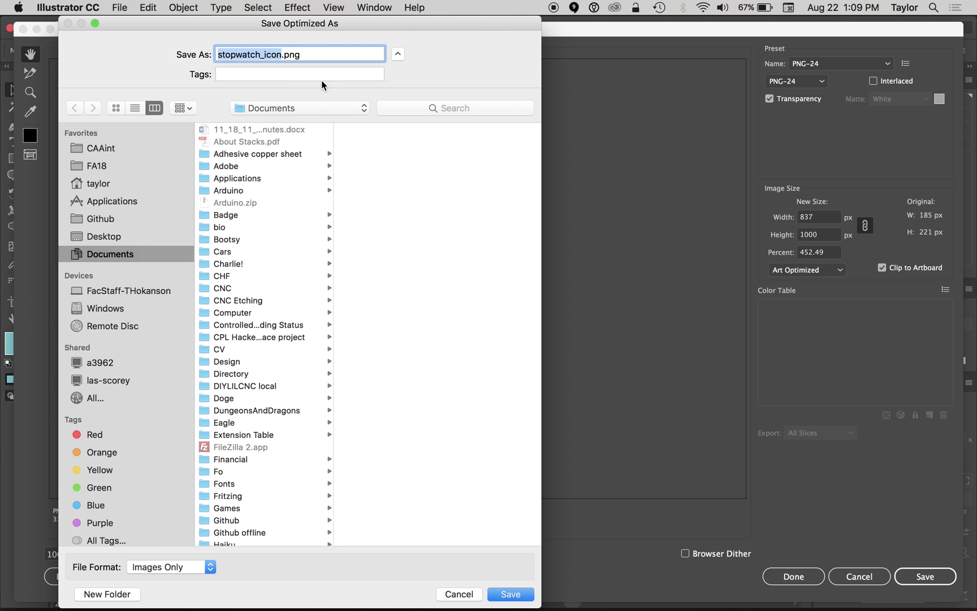
pyautogui.click(291, 109)
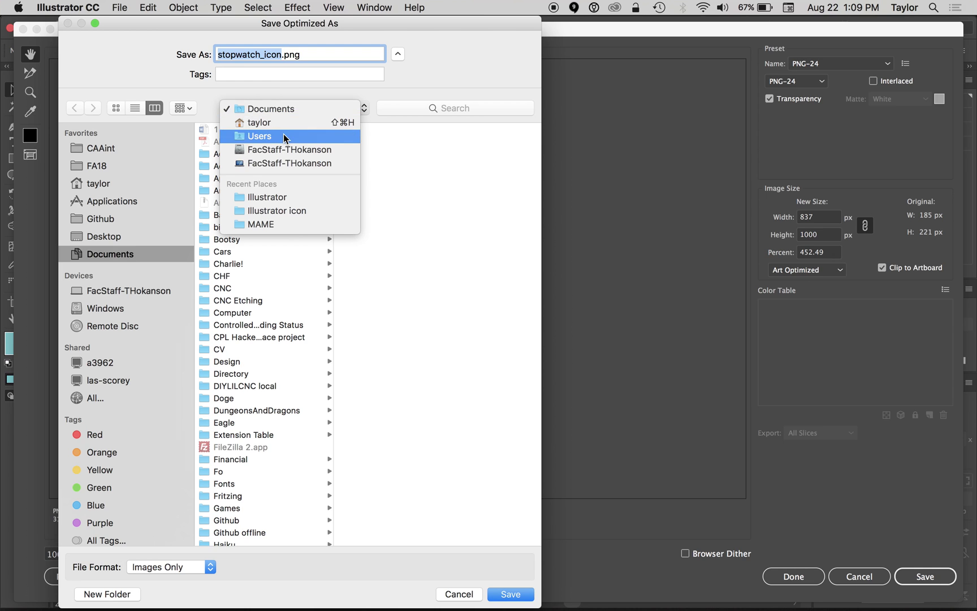
pyautogui.click(286, 83)
pyautogui.click(276, 106)
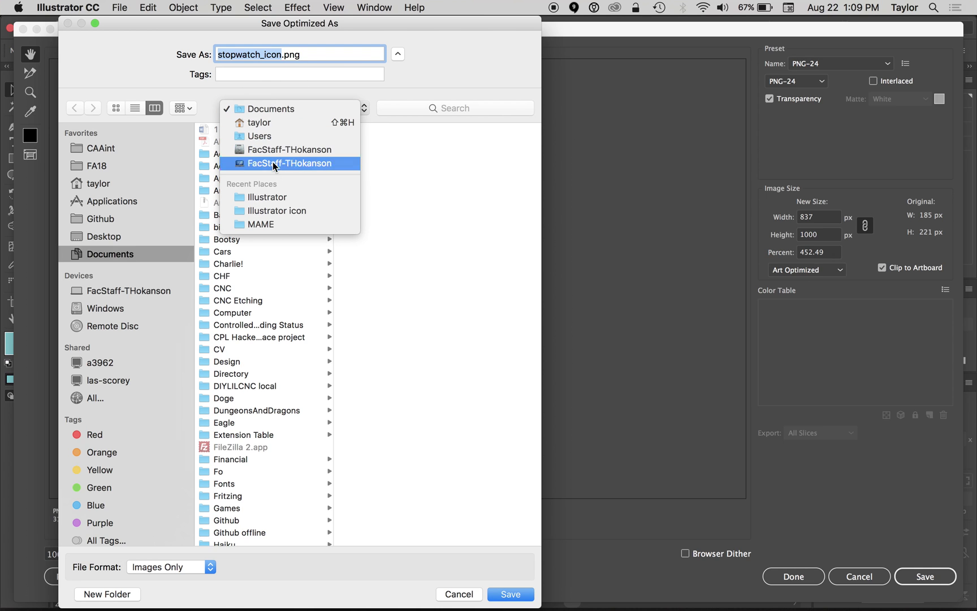
pyautogui.click(273, 195)
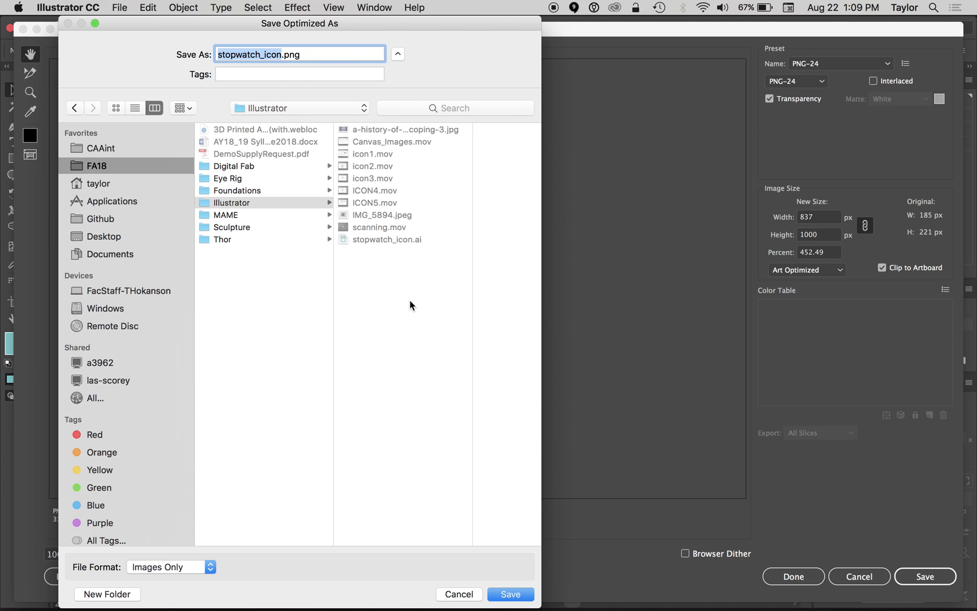
pyautogui.click(513, 595)
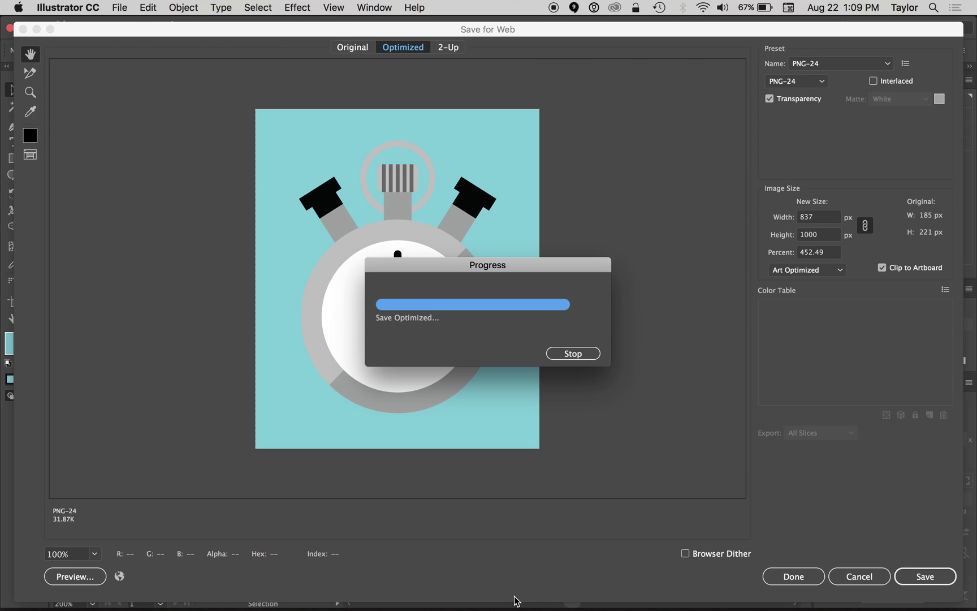